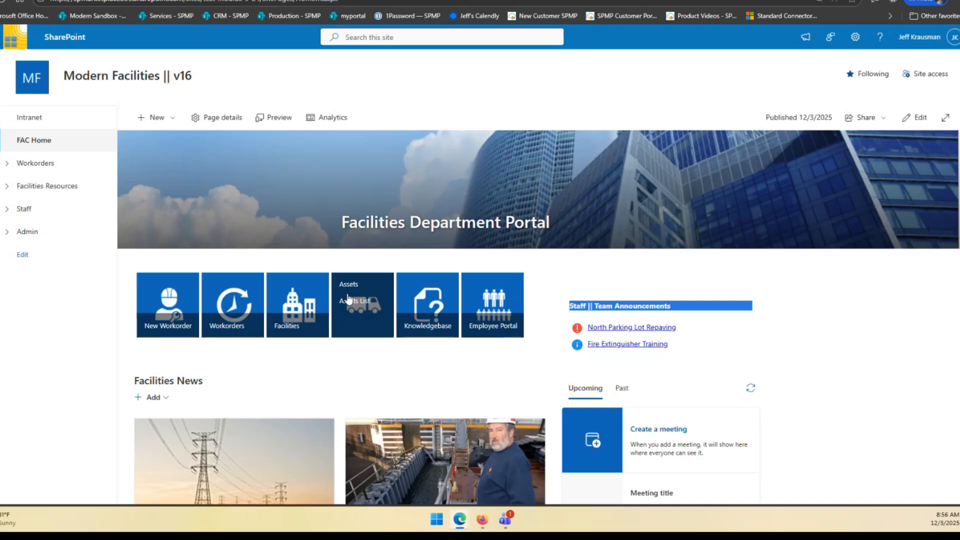
Open the Assets list under Facilities Resources and view the Parts Washer #1 record
click(7, 186)
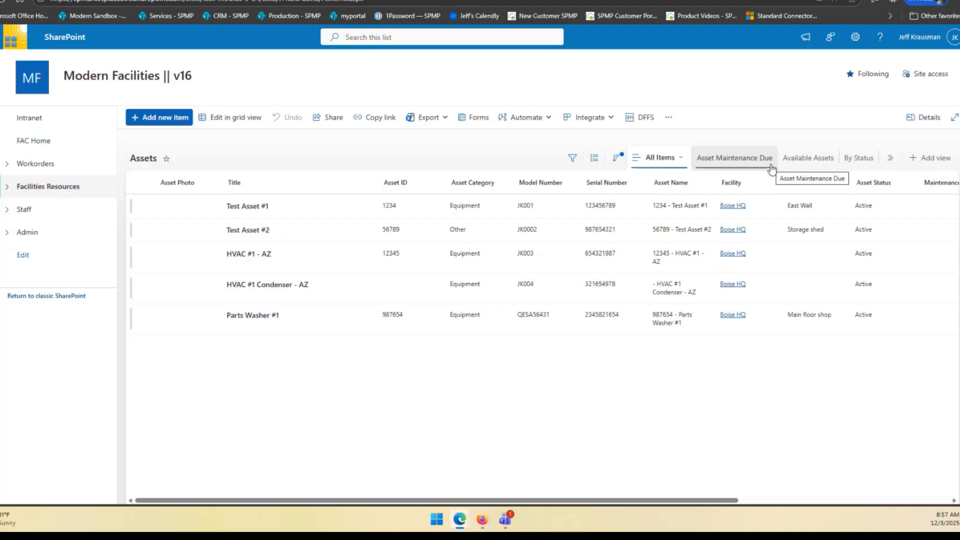
click(887, 160)
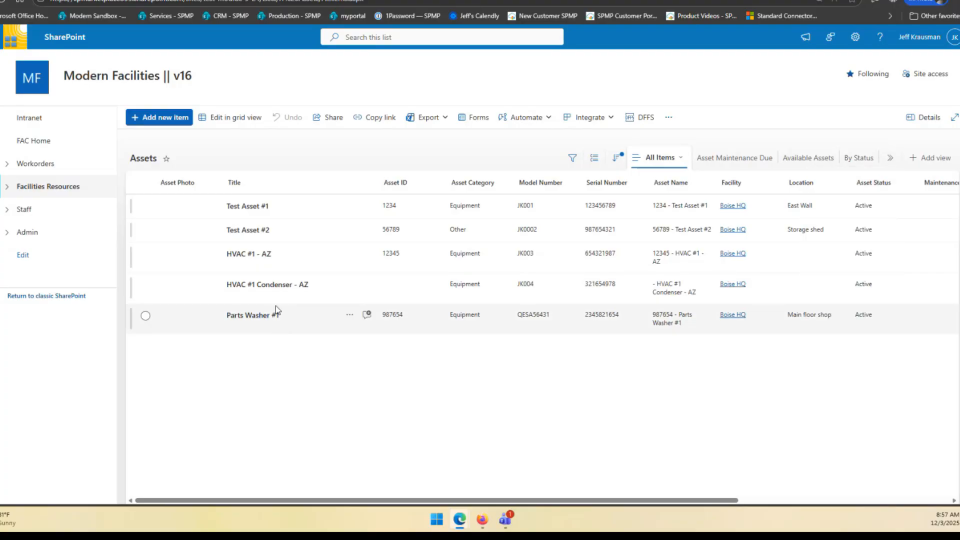
click(252, 315)
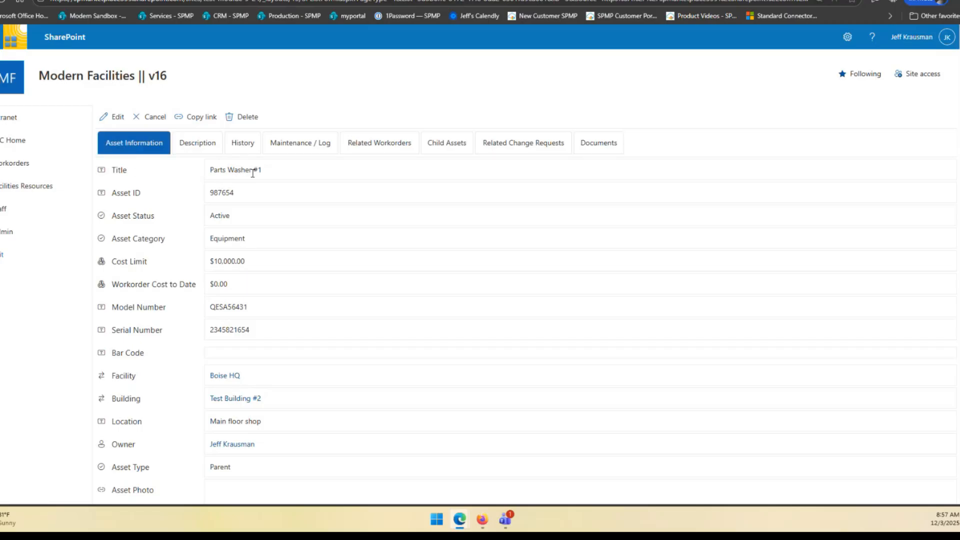
Examine the asset's information fields, including Asset ID, Bar Code and Workorder Cost to Date, down to Asset Photo
drag(110, 194, 145, 195)
drag(111, 355, 148, 357)
drag(118, 285, 185, 287)
click(245, 286)
mouse_move(230, 453)
scroll(160, 431, down, 2)
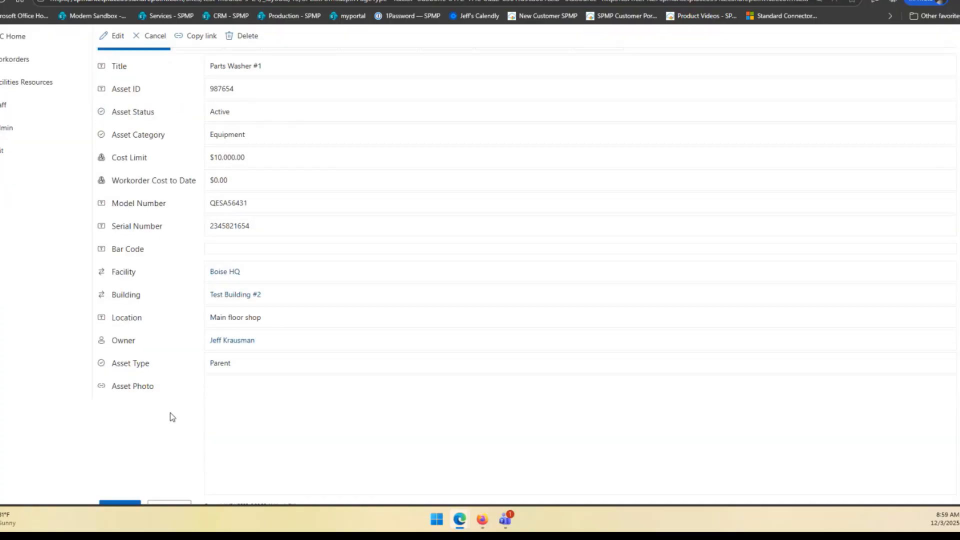
scroll(195, 353, up, 2)
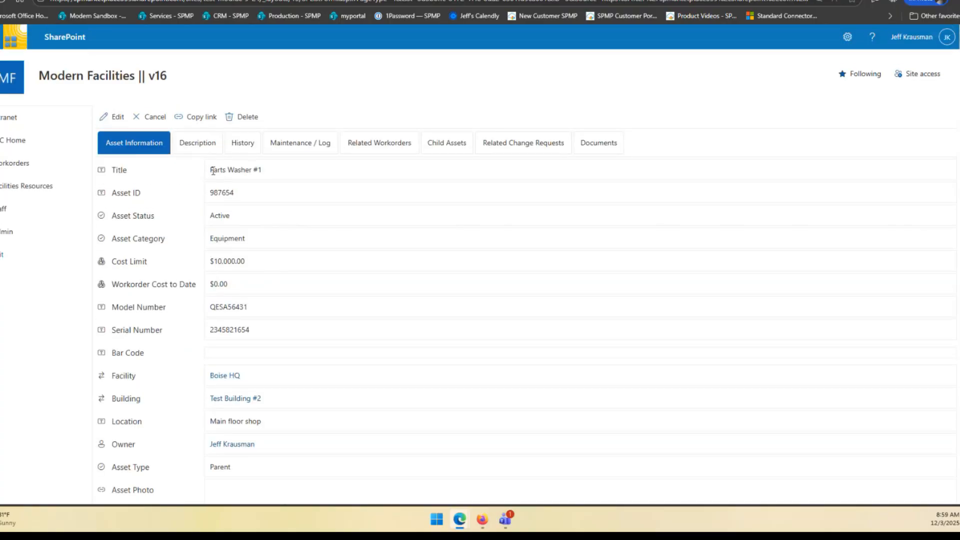
Review the asset's description, history, maintenance log and related workorders, and check its Asset Type in the asset information
click(213, 148)
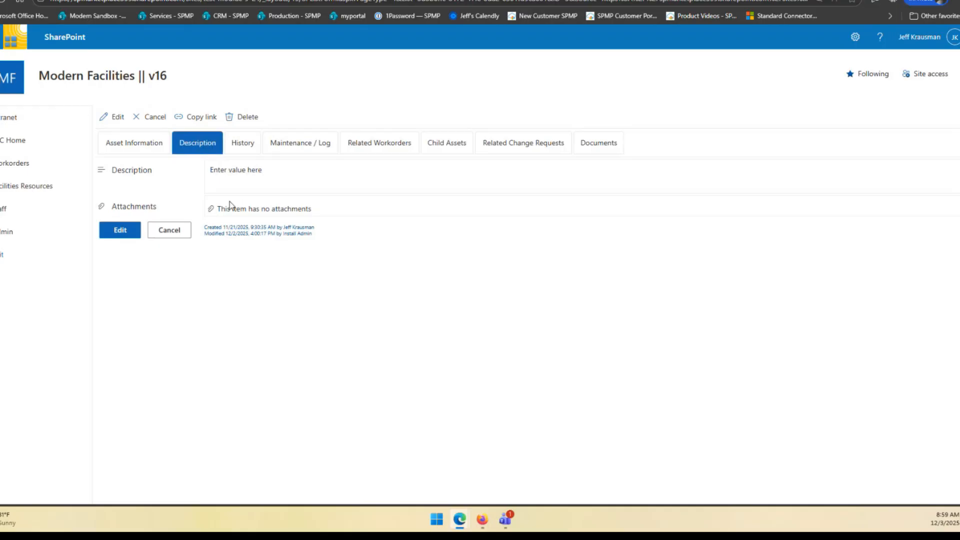
click(249, 150)
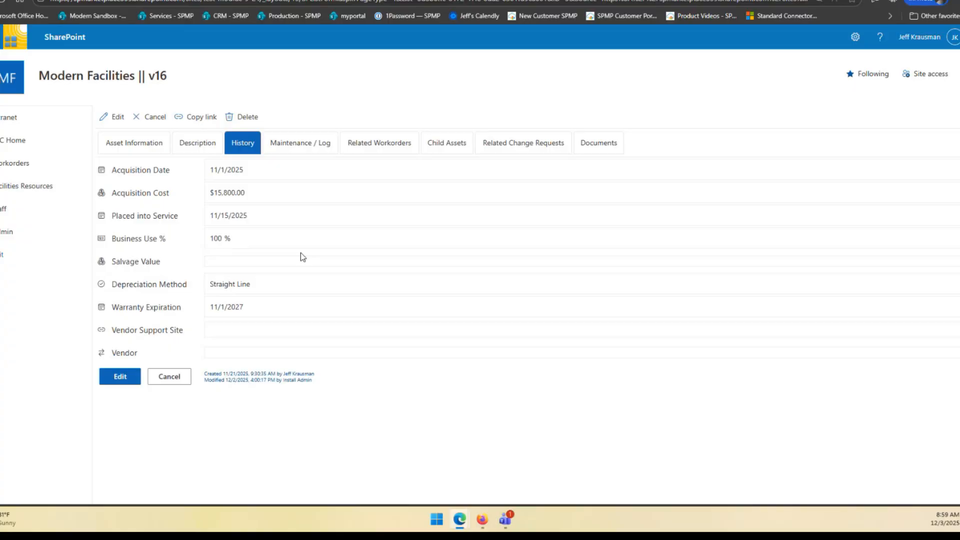
click(326, 147)
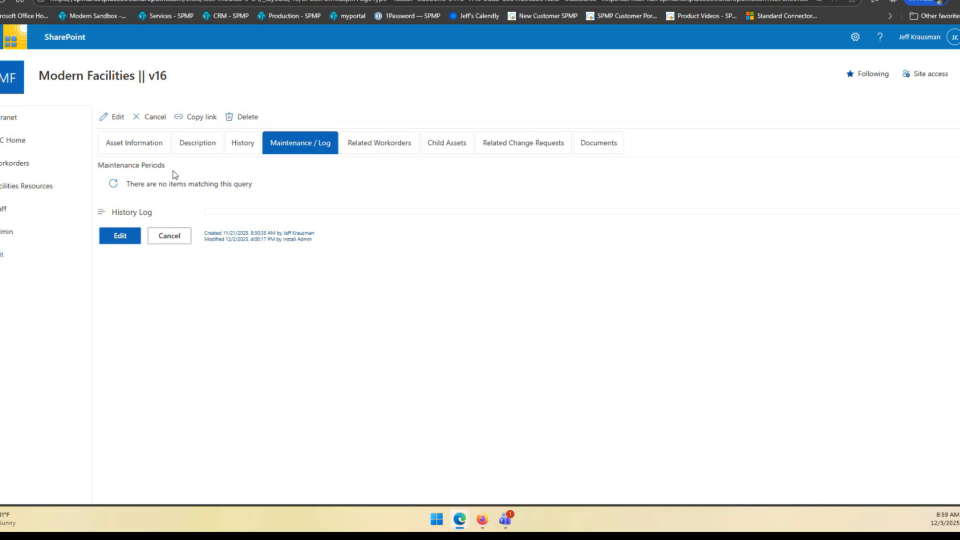
click(398, 148)
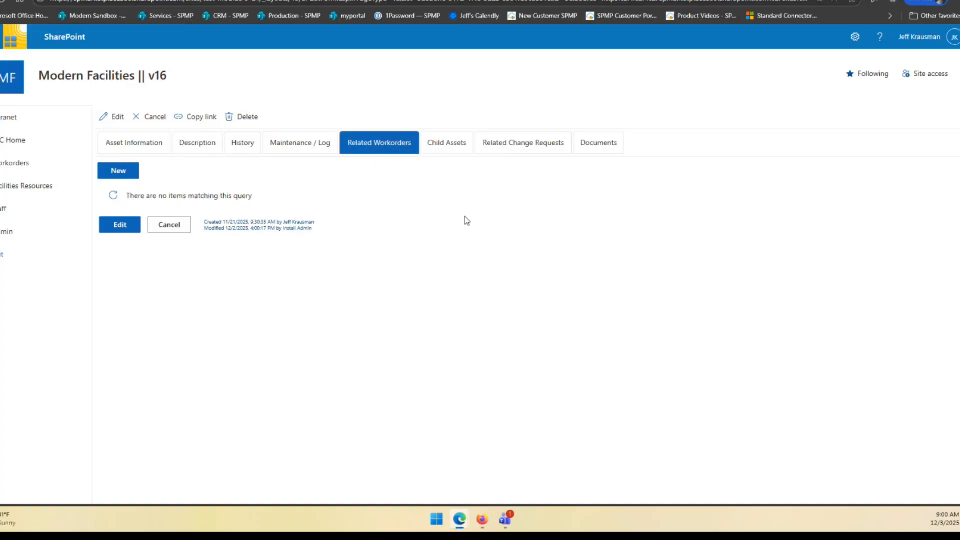
click(143, 145)
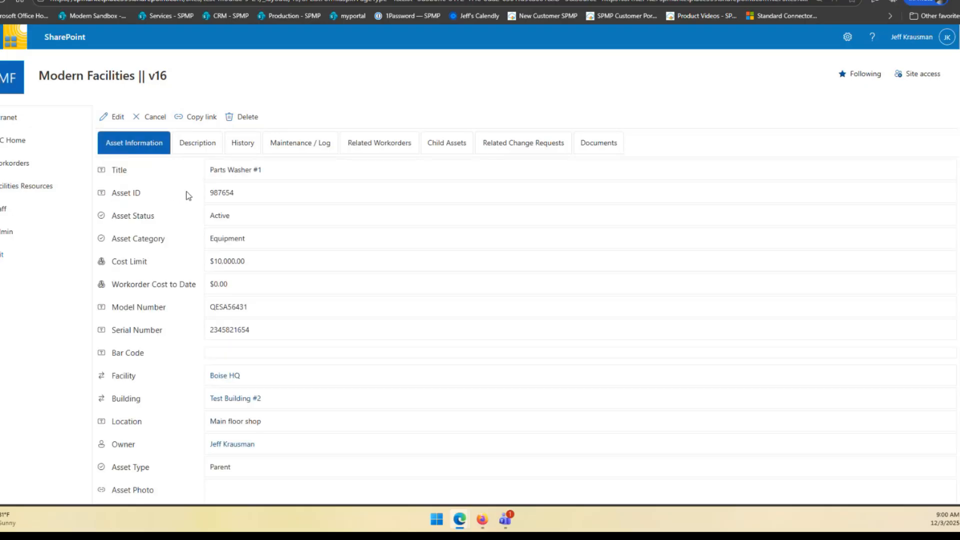
drag(112, 468, 150, 468)
Create a new item in the Asset Maintenance Periods list with the title "Part Washer Monthly Maintenance"
click(4, 191)
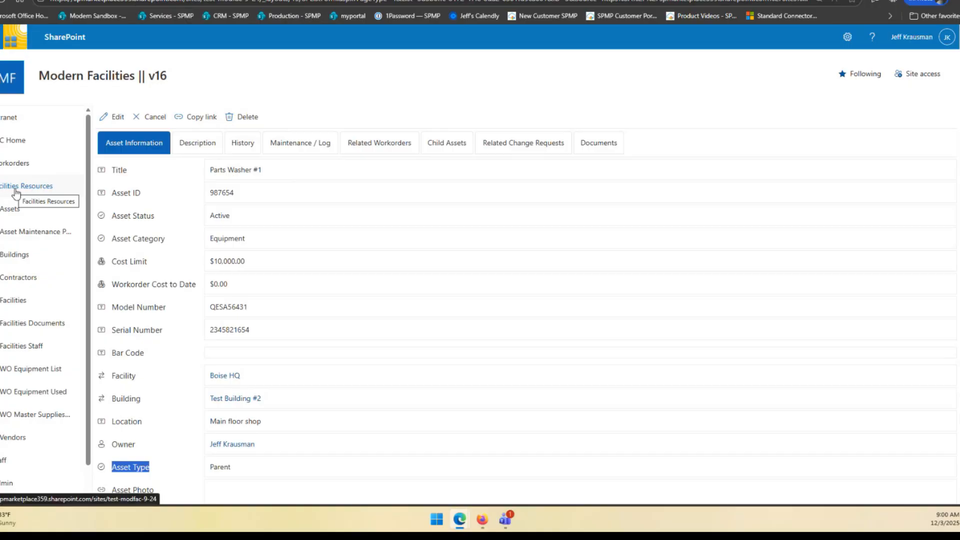
click(15, 232)
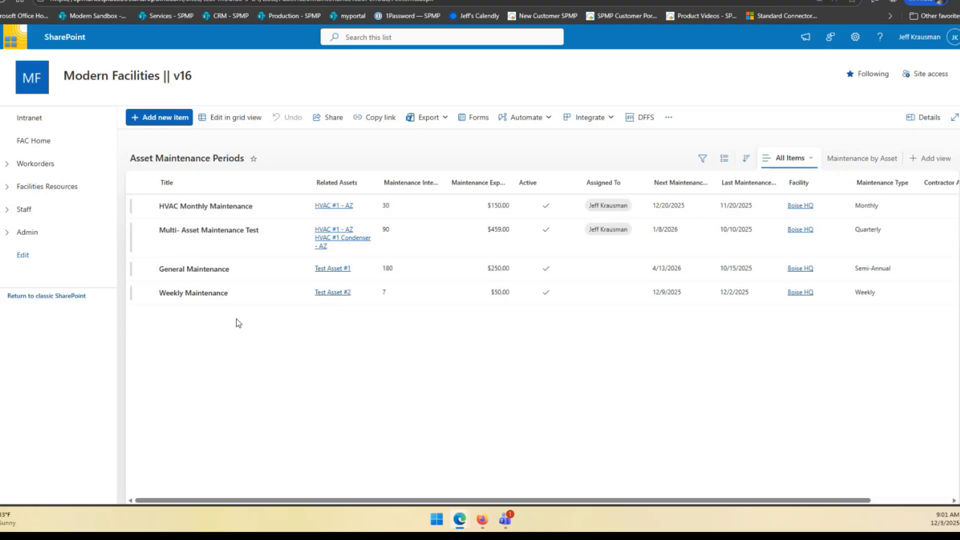
click(167, 120)
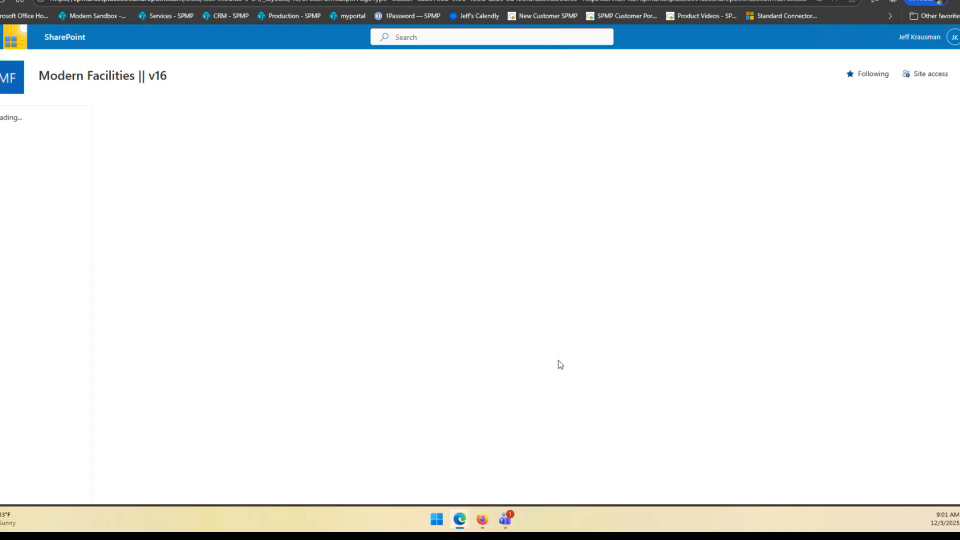
click(362, 146)
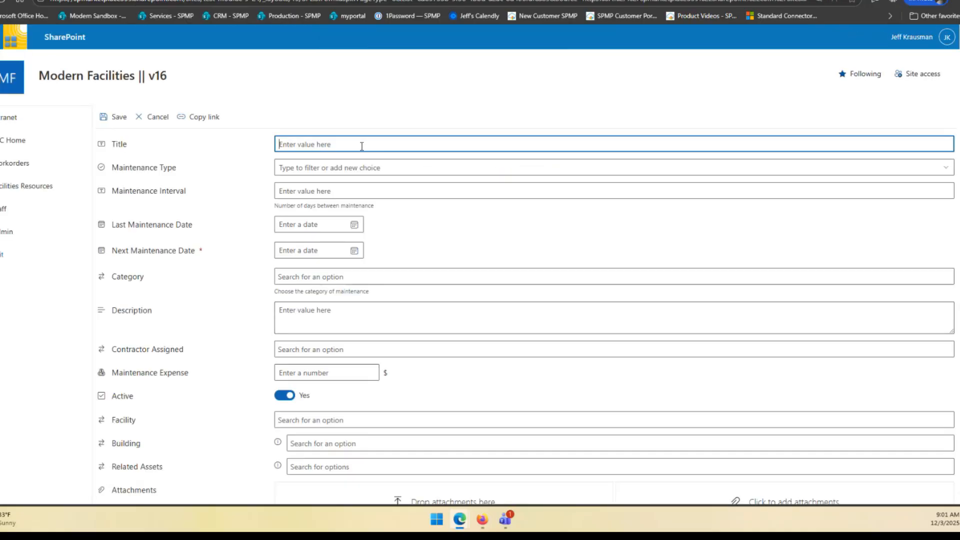
text(Part Washer Monthly Maintenance)
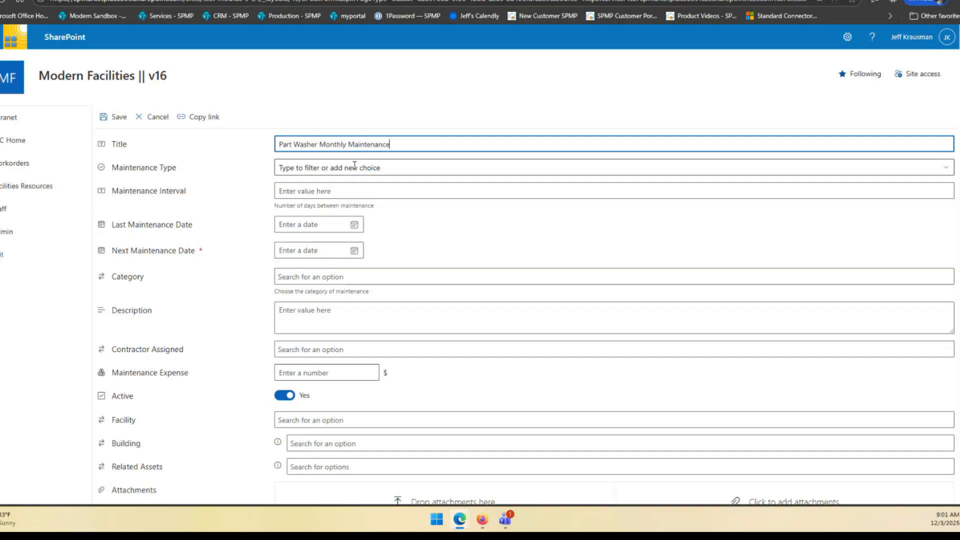
Set the maintenance type to Monthly and the maintenance interval to 30 days
click(355, 166)
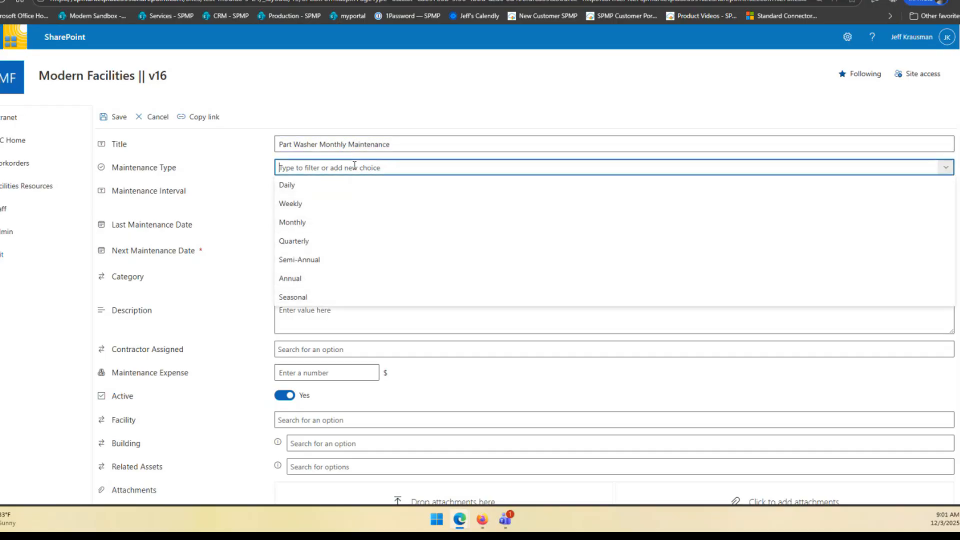
click(293, 222)
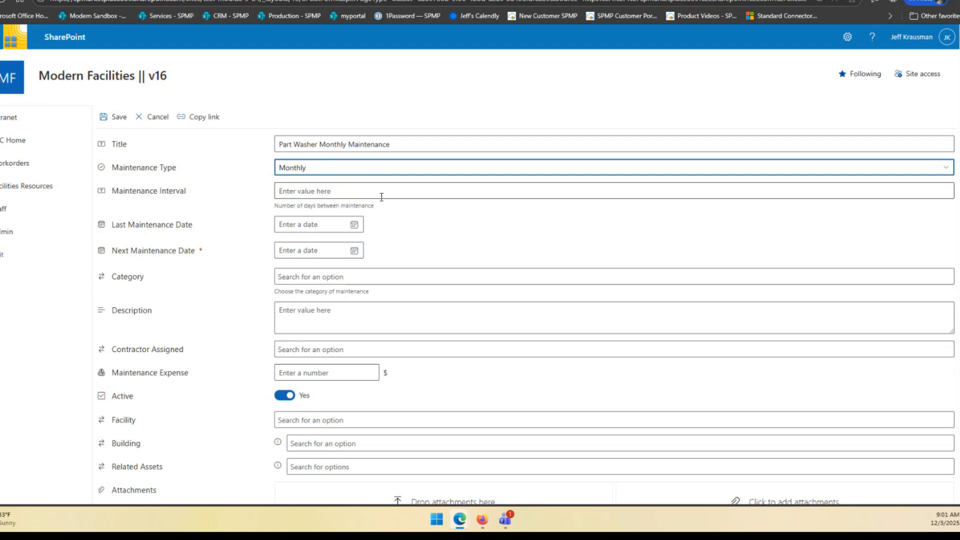
click(315, 189)
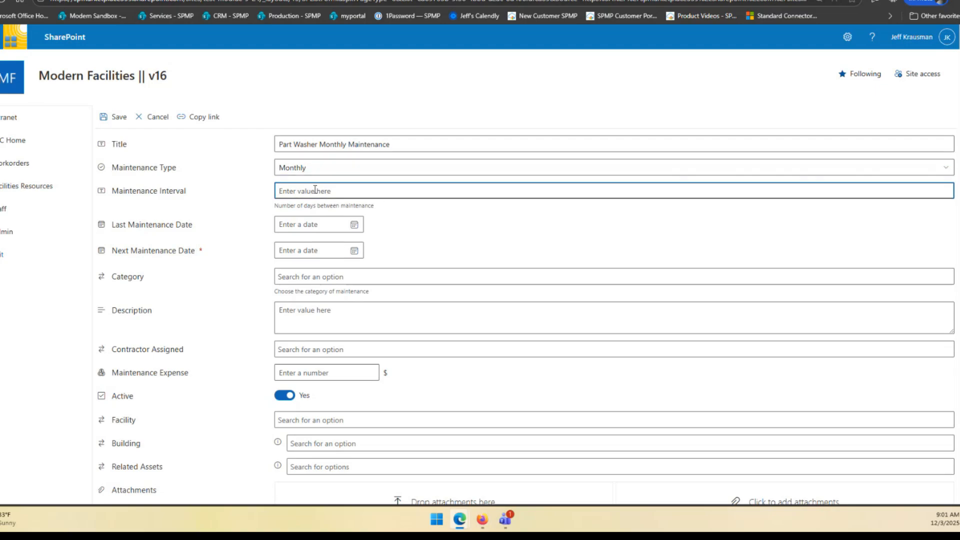
text(30)
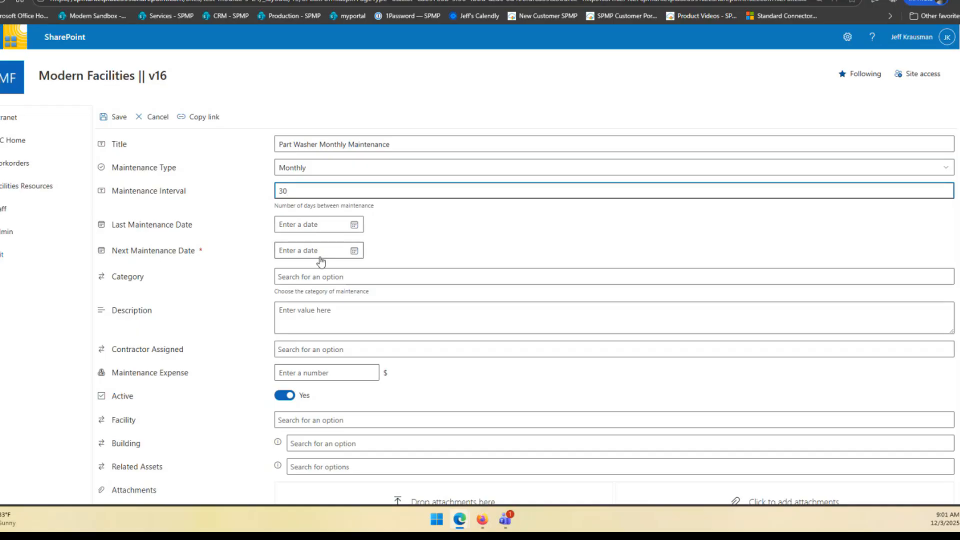
Set the next maintenance date to 12/15/2025 and the maintenance category to Services
click(354, 251)
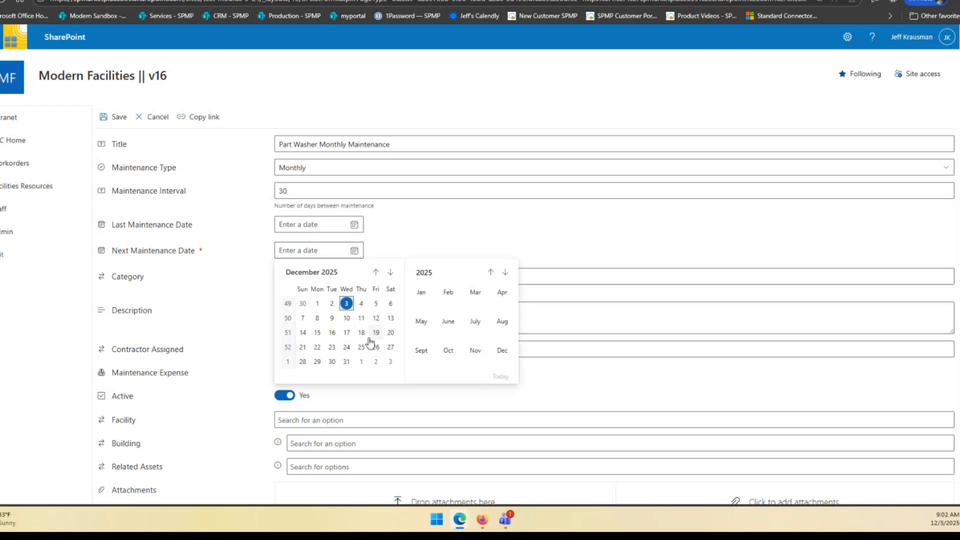
click(317, 334)
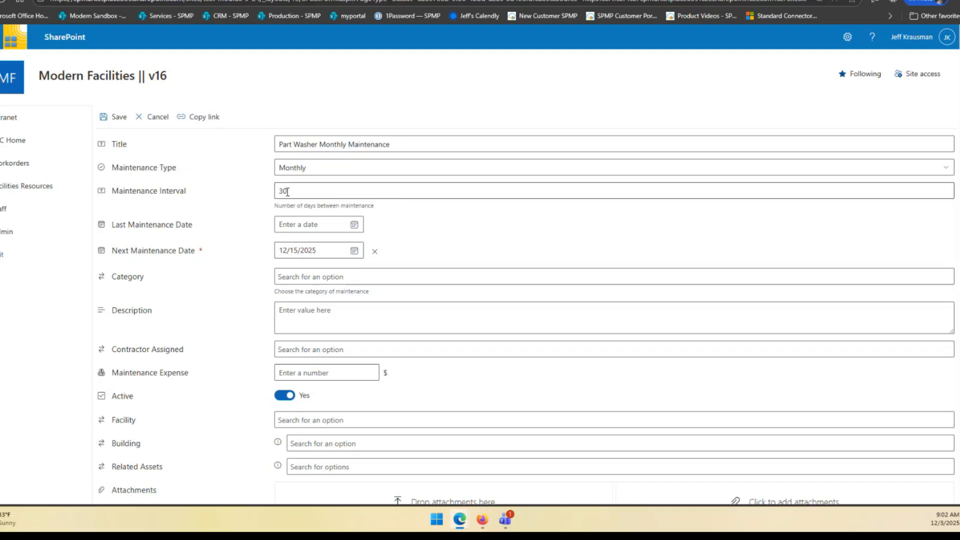
drag(287, 192, 274, 194)
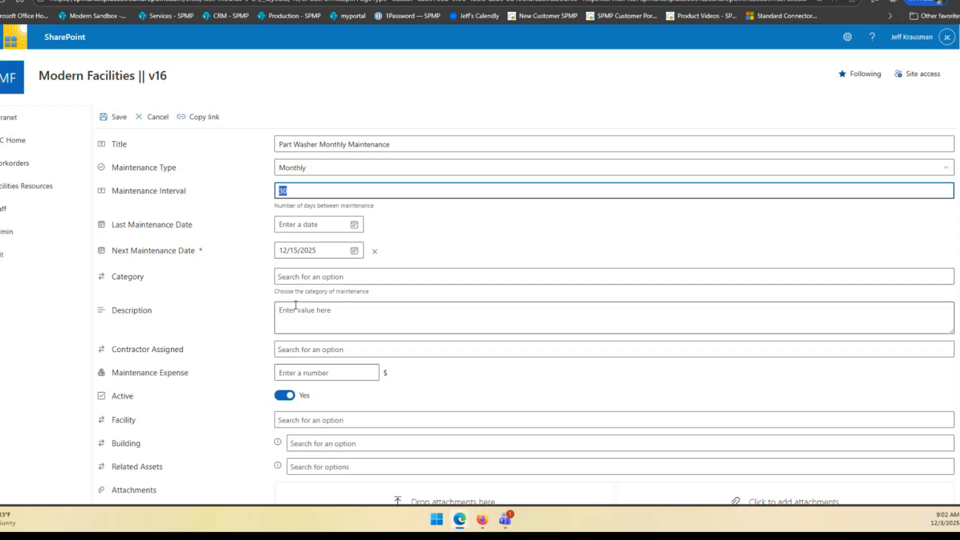
click(307, 276)
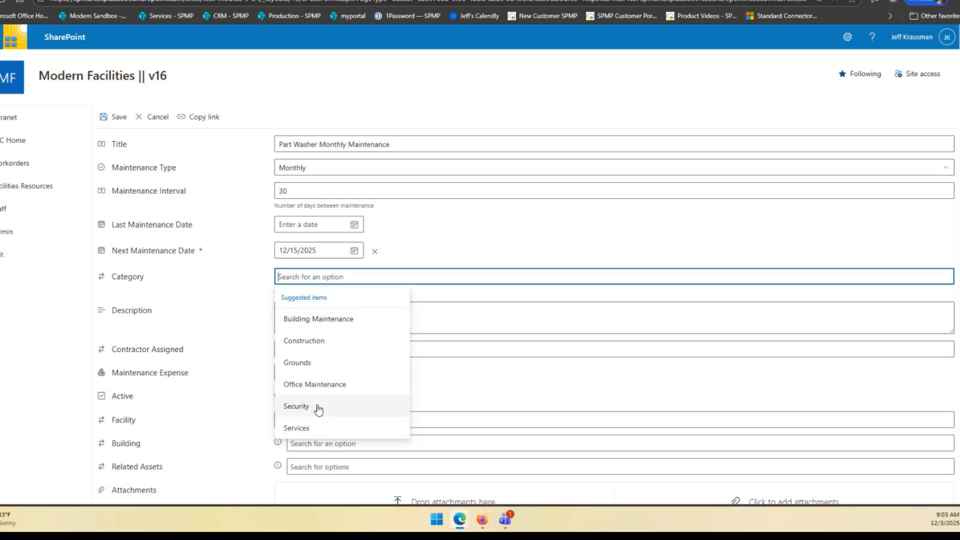
click(302, 428)
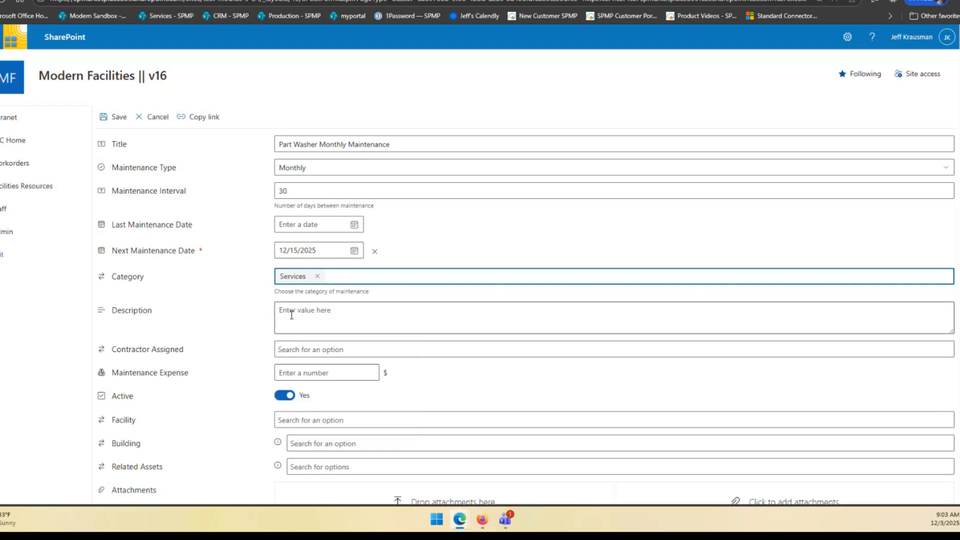
Set the maintenance expense of the new maintenance period to $300
scroll(313, 321, down, 1)
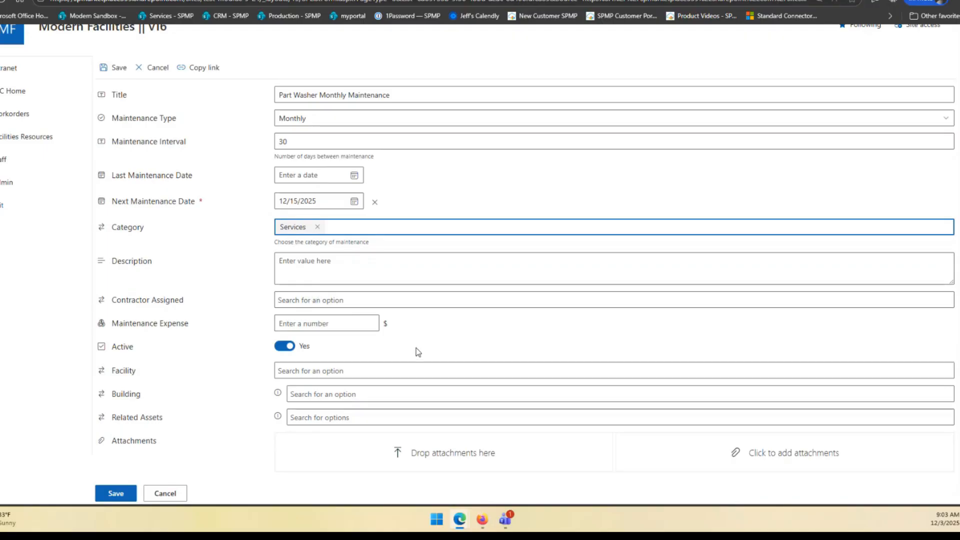
click(286, 325)
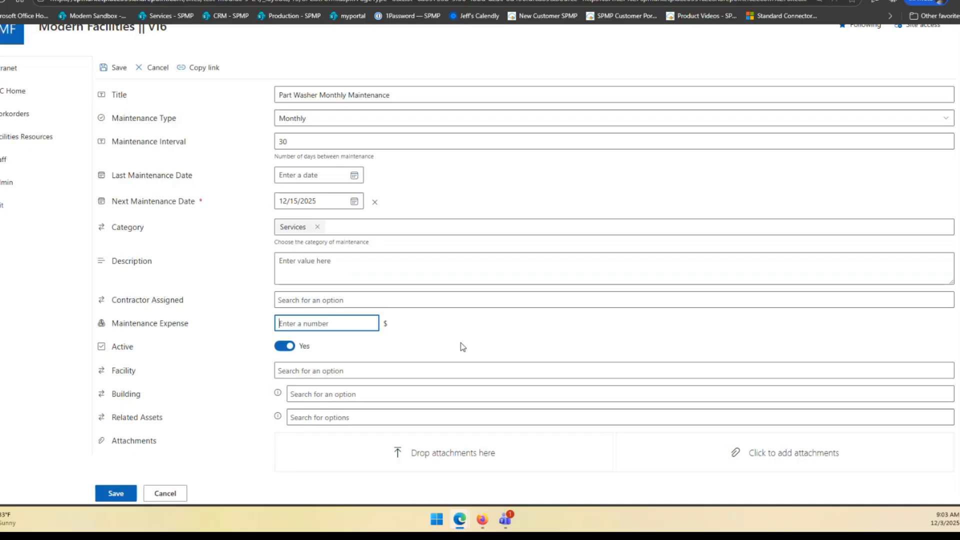
text(300)
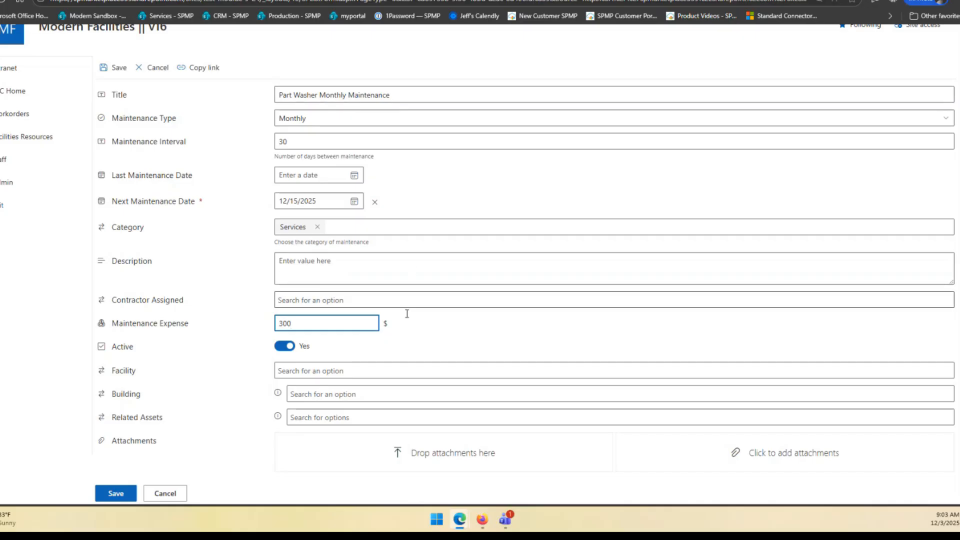
Assign the maintenance period to the Boise HQ facility and Test Building #2, and save the item
click(320, 371)
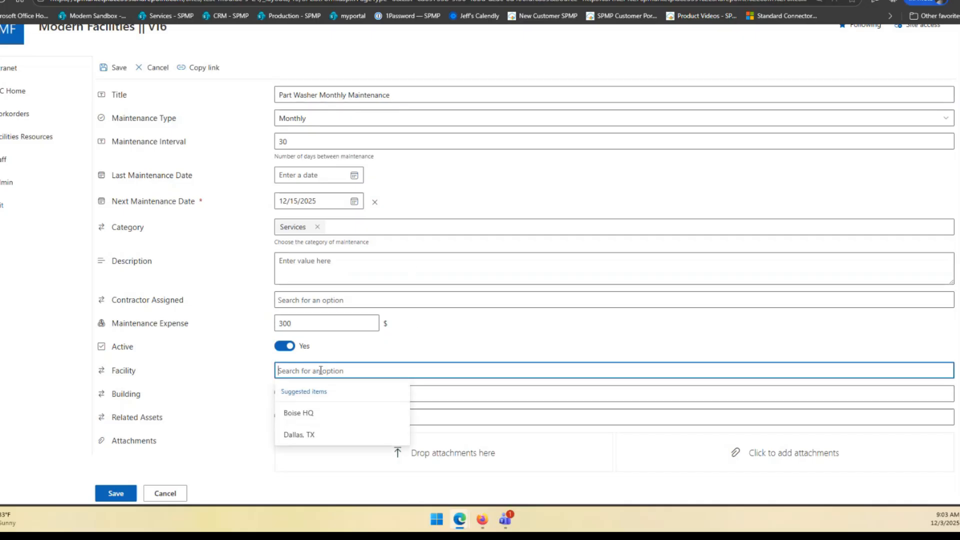
click(299, 413)
click(310, 394)
click(321, 457)
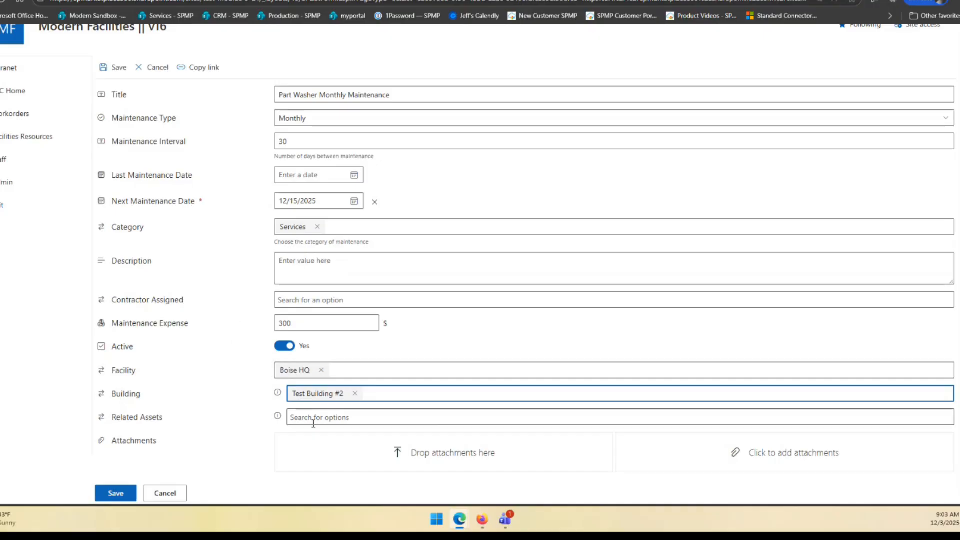
click(119, 494)
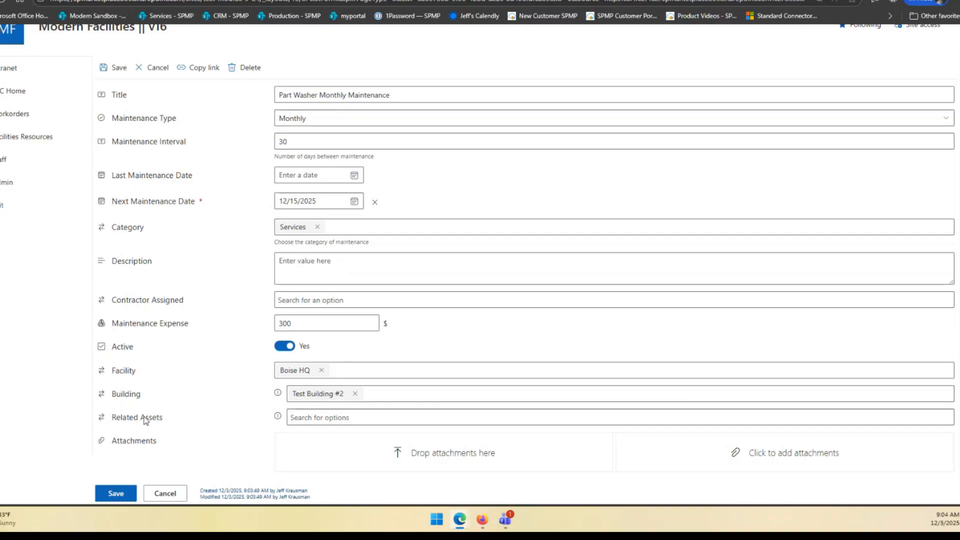
Add Parts Washer #1 as the related asset of the maintenance period and save it
click(342, 420)
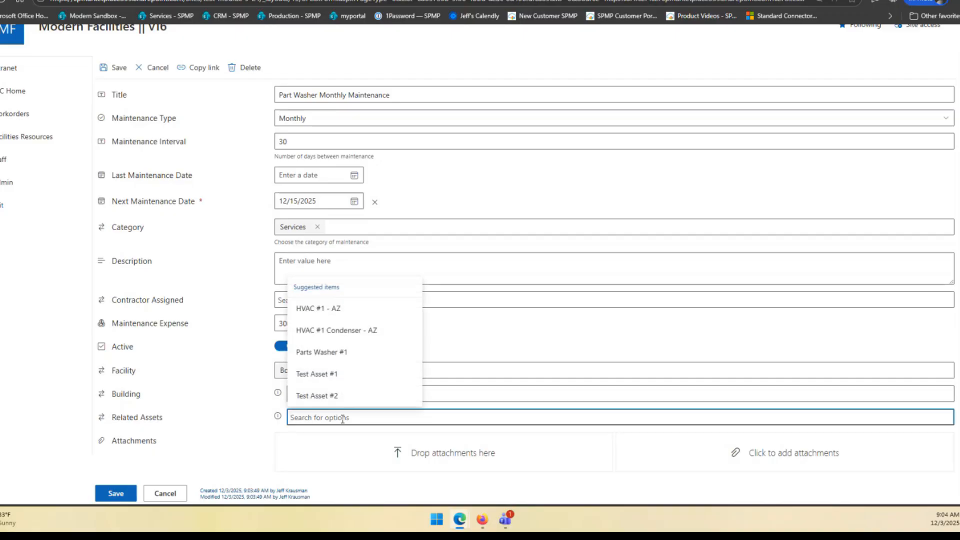
click(331, 353)
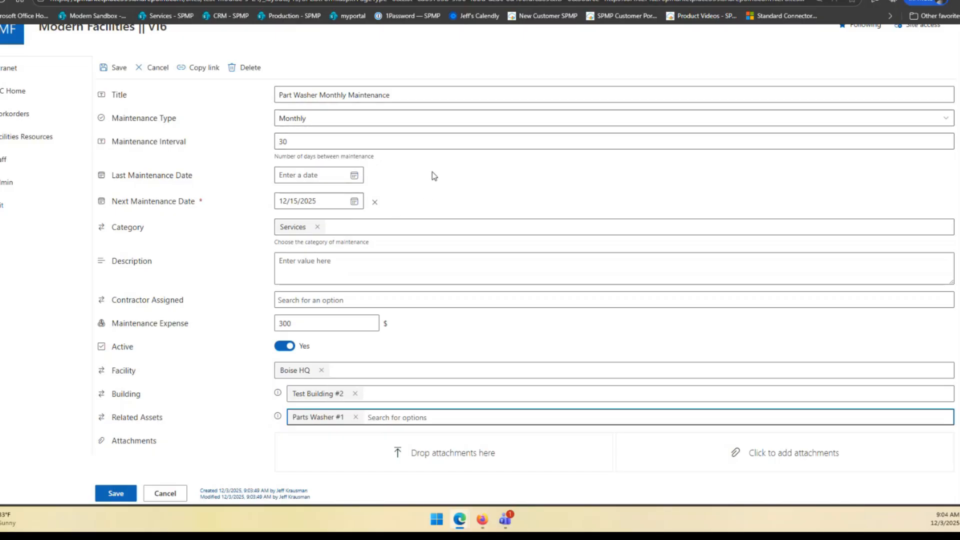
click(321, 118)
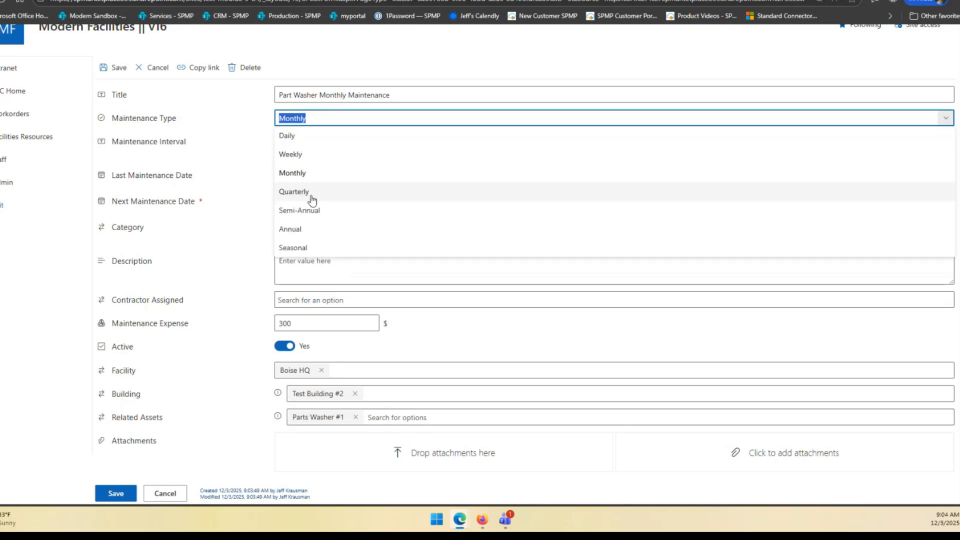
click(475, 81)
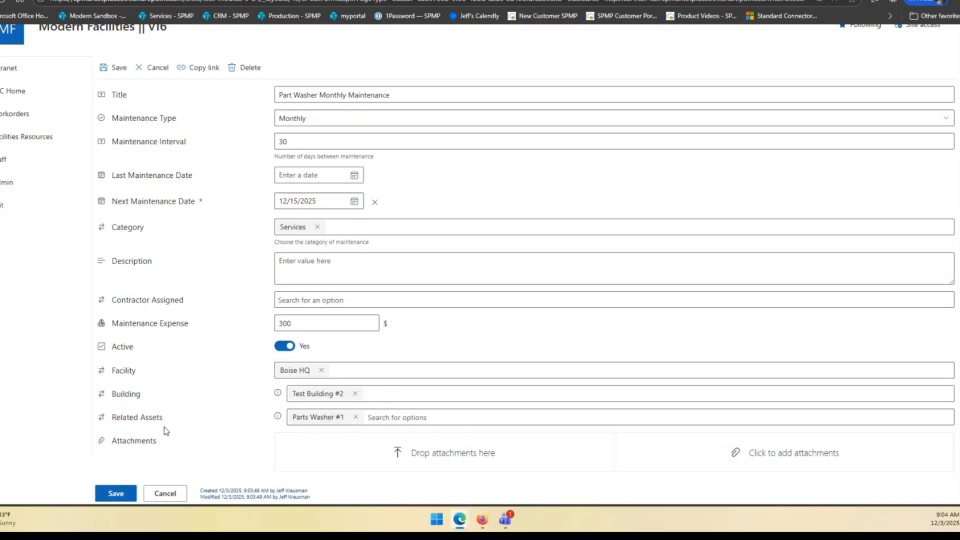
click(117, 495)
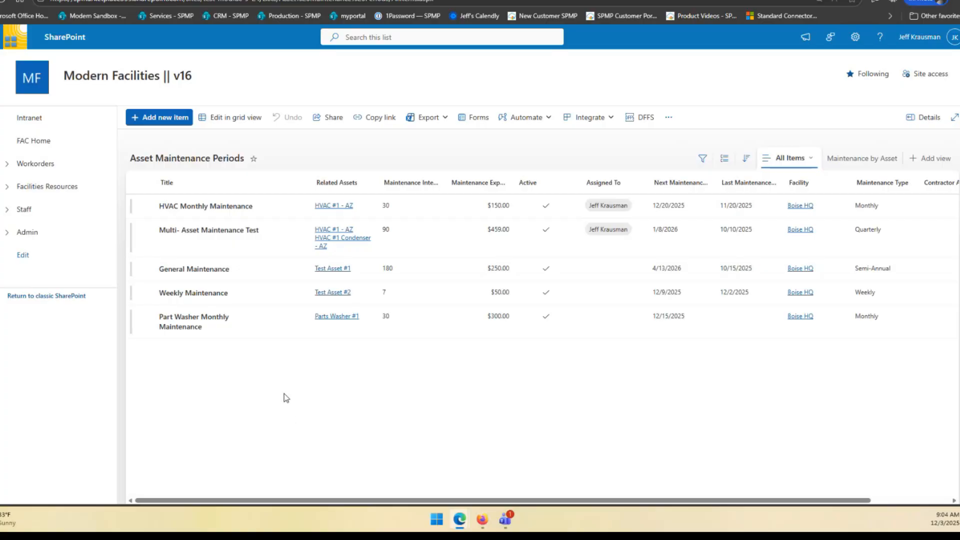
Select the Part Washer Monthly Maintenance period and widen the next maintenance date column to check its schedule
click(145, 317)
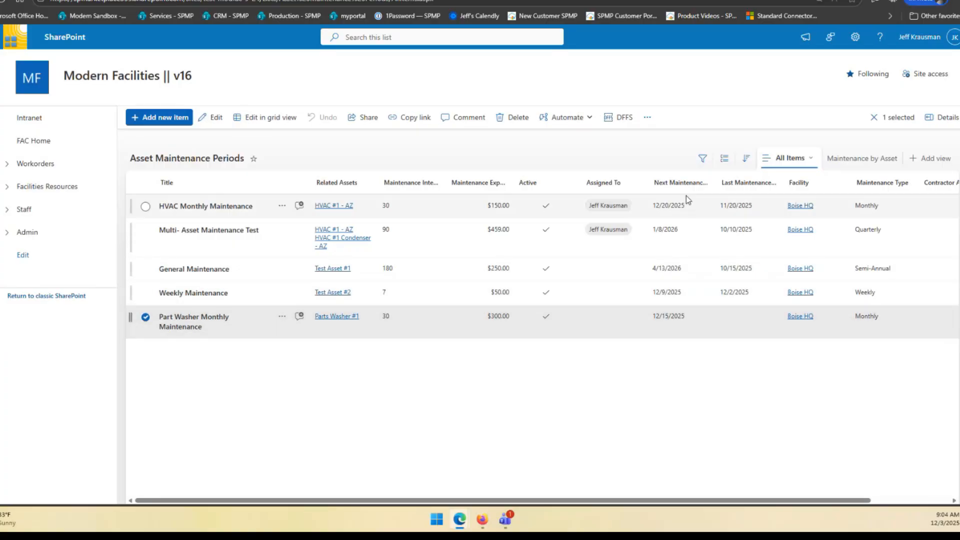
drag(717, 183, 734, 183)
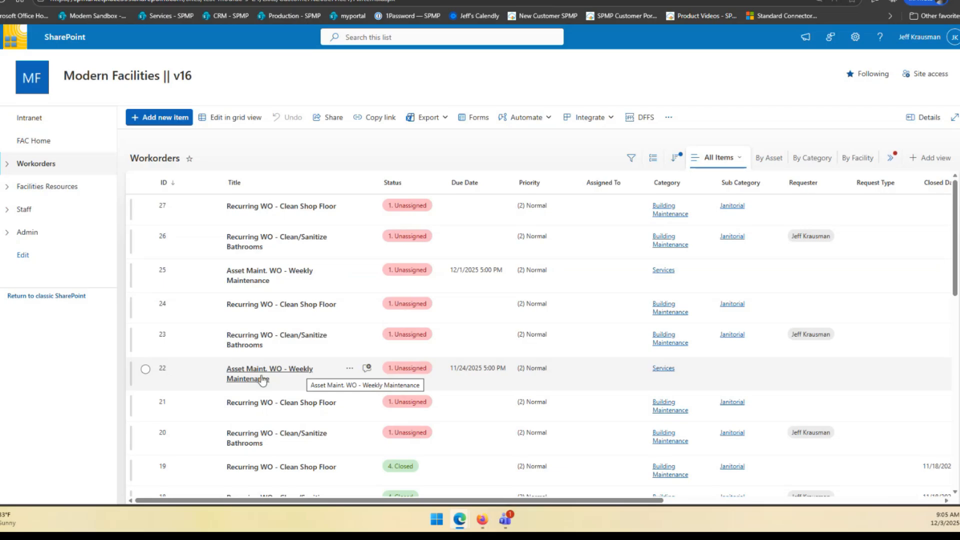
View the workorder categories list from the Application Administration page, and return to the FAC Home page
click(7, 166)
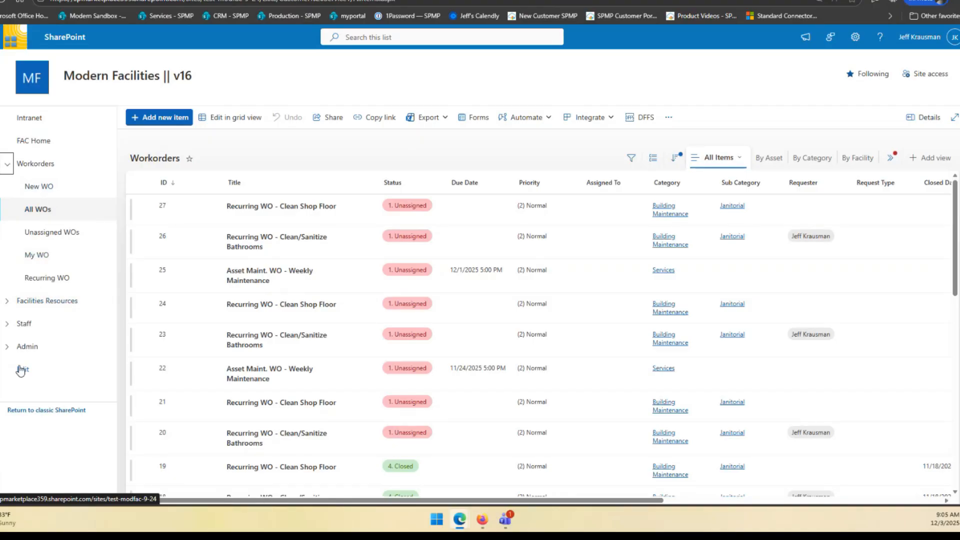
click(6, 349)
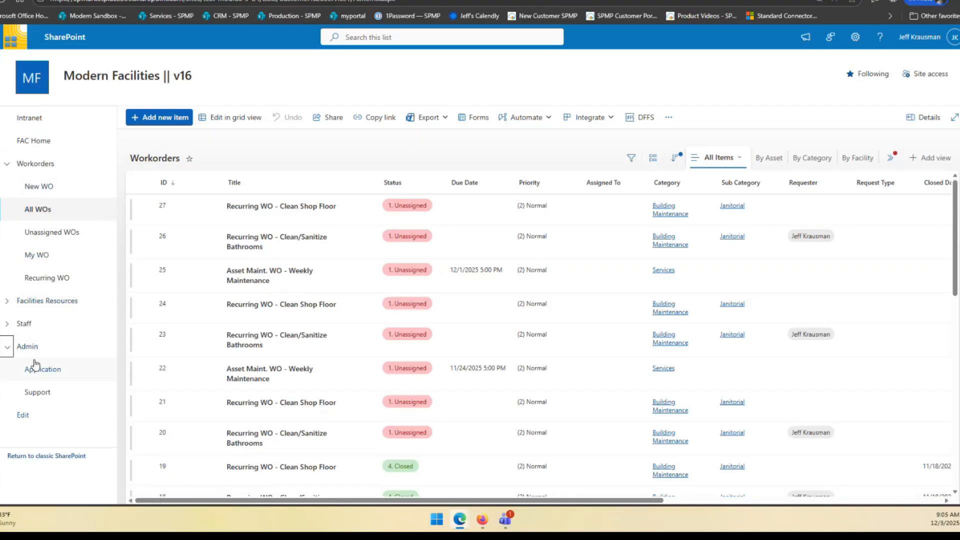
click(75, 369)
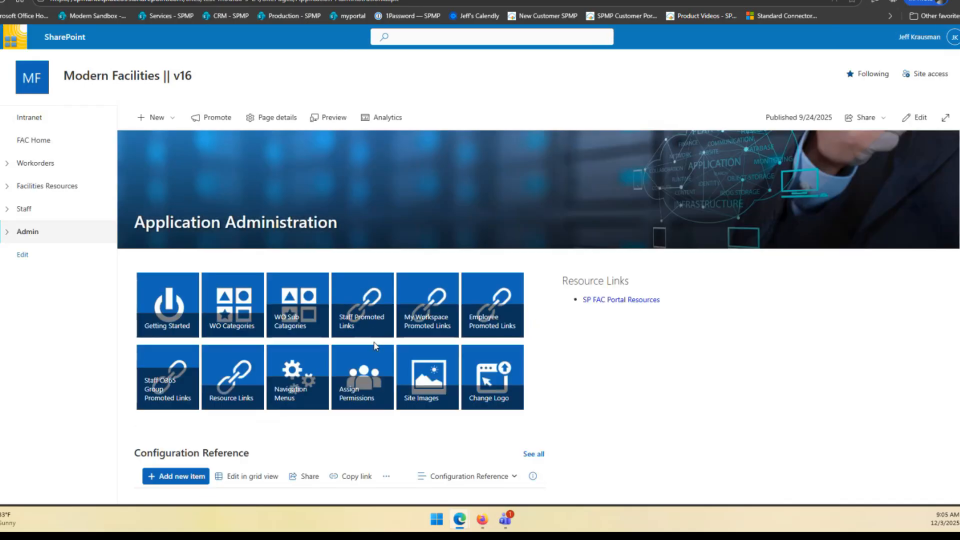
click(240, 300)
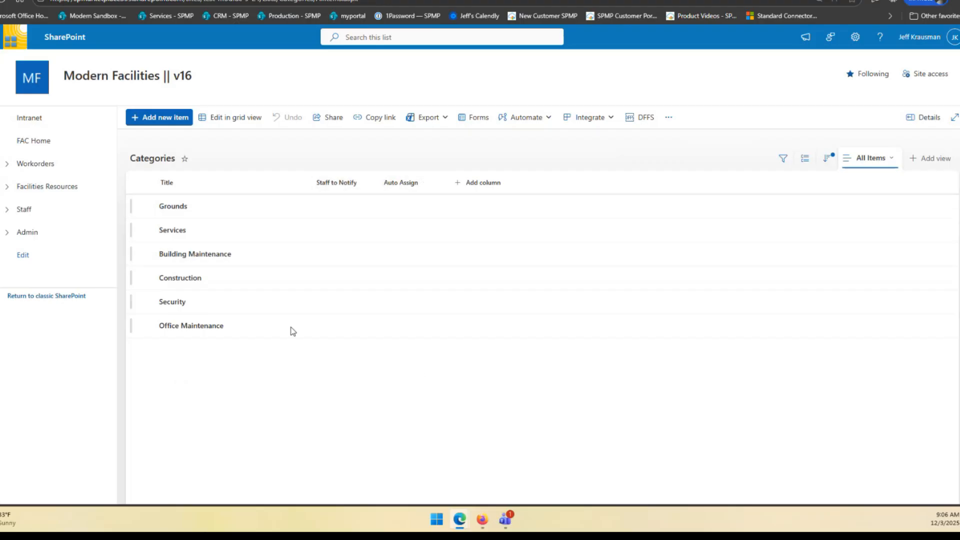
click(86, 141)
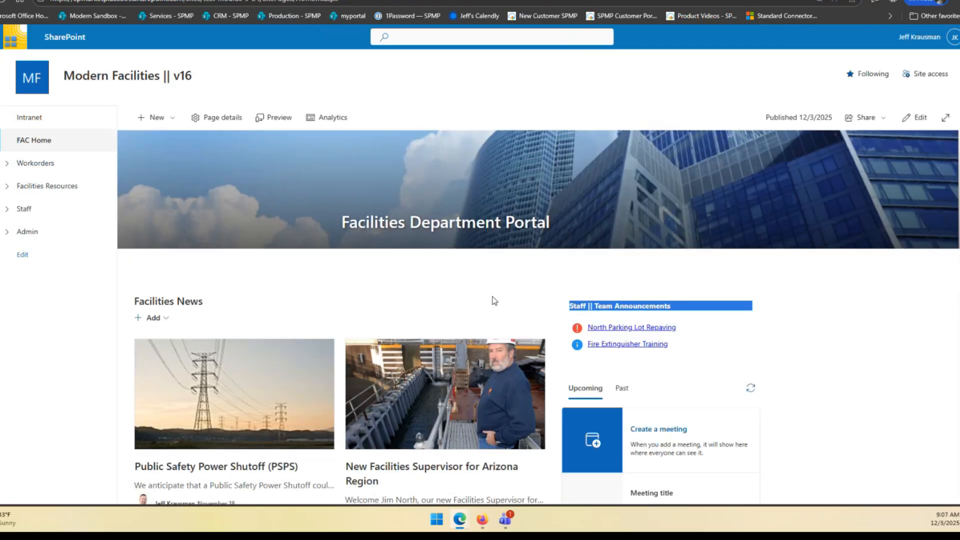